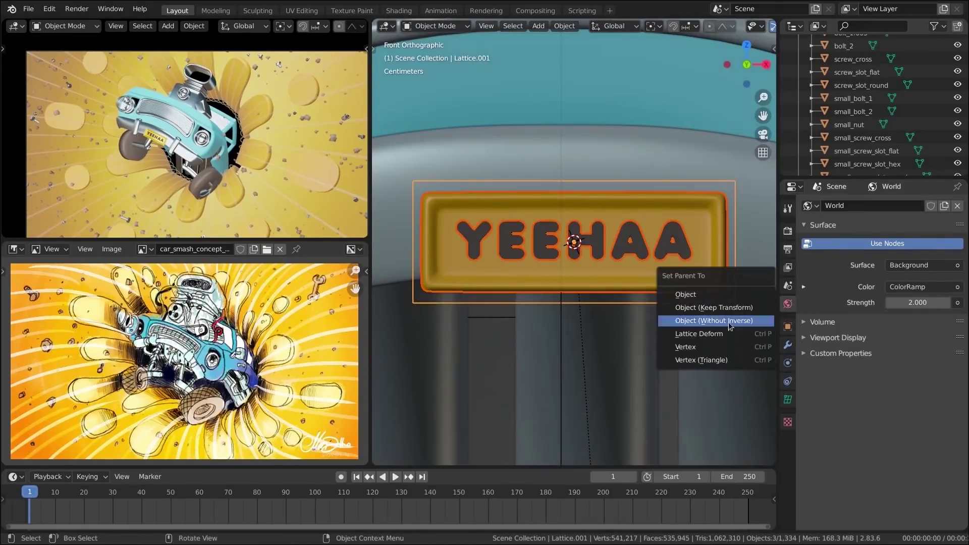
Parent the YEEHAA sign to Lattice.001 with Lattice Deform, then randomly rotate the bolts and screws.
{"action": "left_click", "coordinate": [696, 328]}
{"action": "left_click", "coordinate": [737, 302]}
{"action": "left_click", "coordinate": [788, 399]}
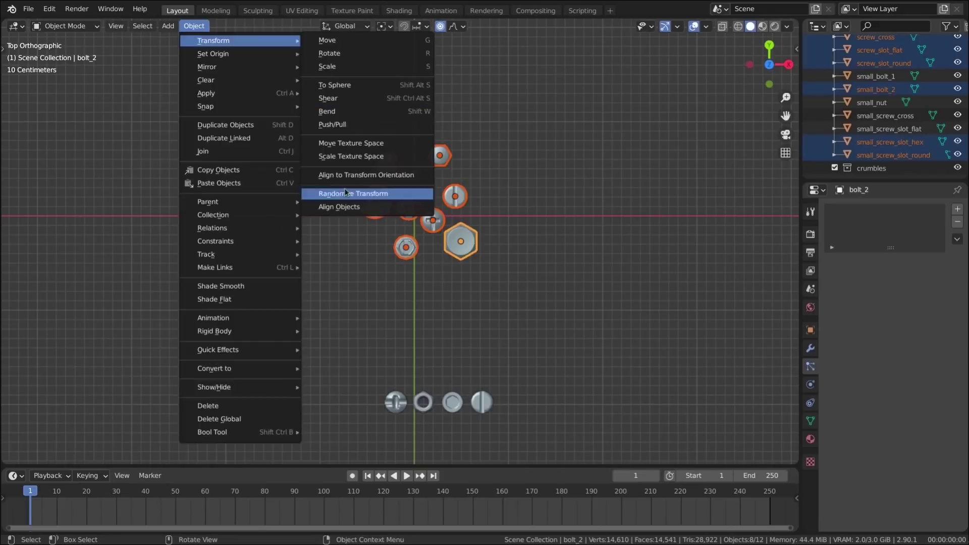
{"action": "left_click", "coordinate": [345, 193]}
{"action": "left_click", "coordinate": [132, 356]}
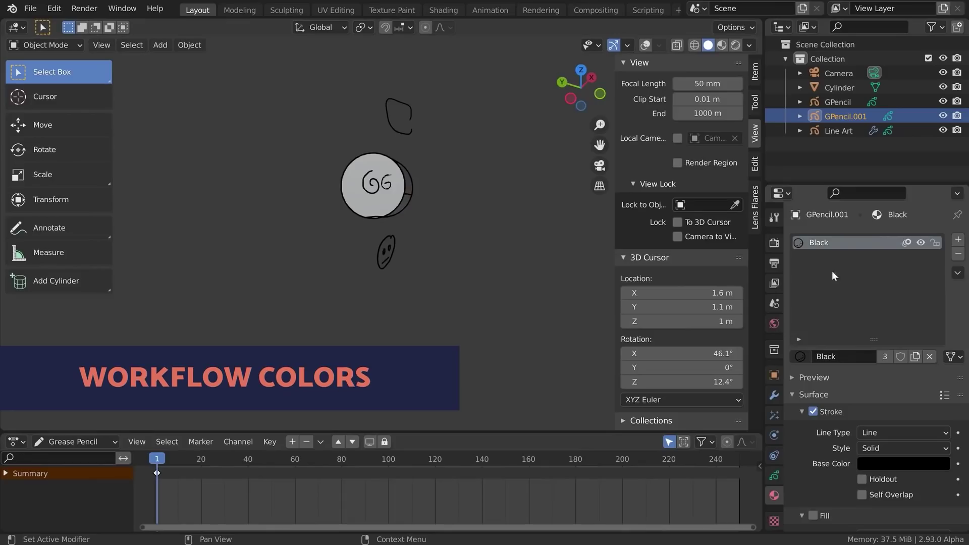
In Draw mode, sketch a circle beside the face and give the Black material a pink fill.
{"action": "scroll", "coordinate": [868, 379], "scroll_direction": "down", "scroll_amount": 3}
{"action": "scroll", "coordinate": [483, 194], "scroll_direction": "up", "scroll_amount": 3}
{"action": "key", "text": "ctrl+Tab"}
{"action": "left_click", "coordinate": [483, 187]}
{"action": "left_click_drag", "start_coordinate": [520, 249], "coordinate": [554, 279]}
{"action": "left_click", "coordinate": [824, 446]}
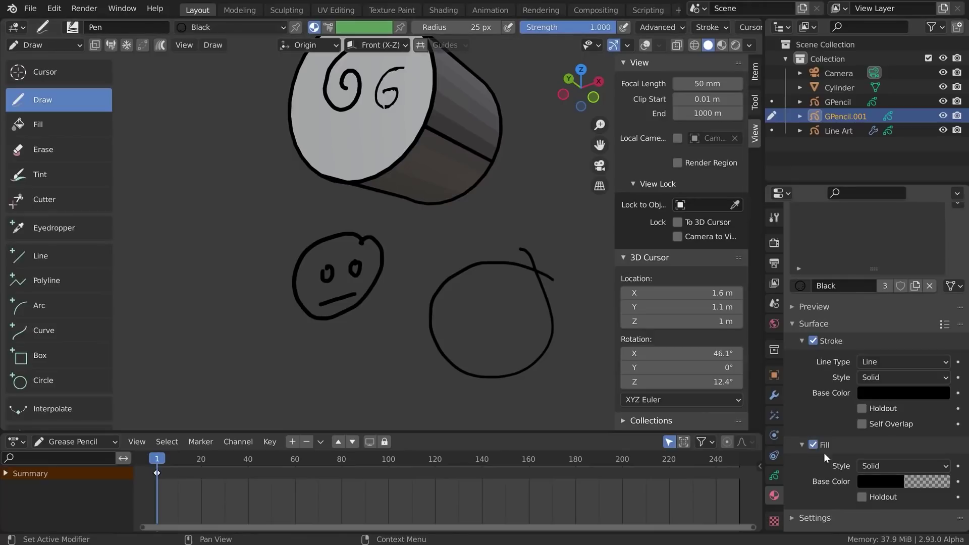
{"action": "left_click", "coordinate": [928, 485]}
{"action": "key", "text": "ctrl+v"}
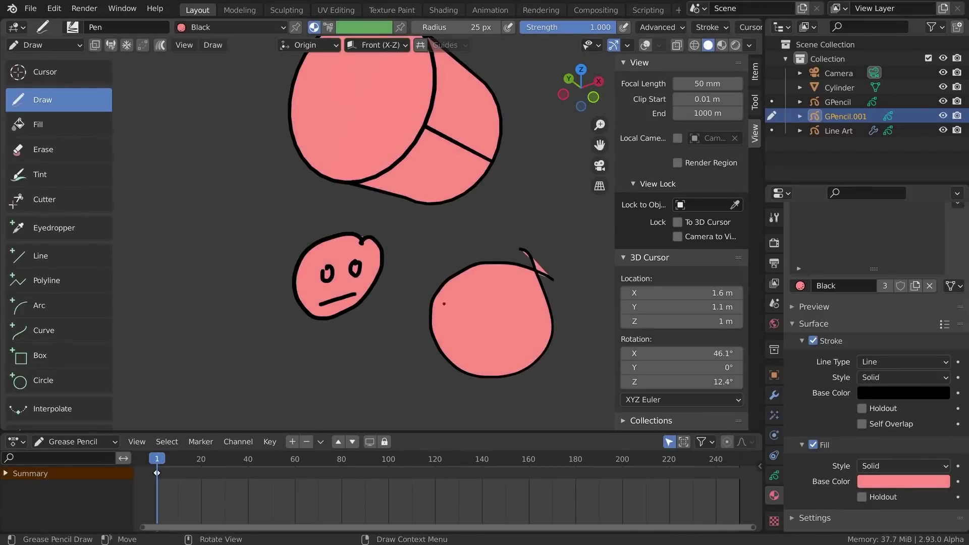
Tint some strokes green and yellow, then pick a colour for new strokes.
{"action": "key", "text": "shift+space"}
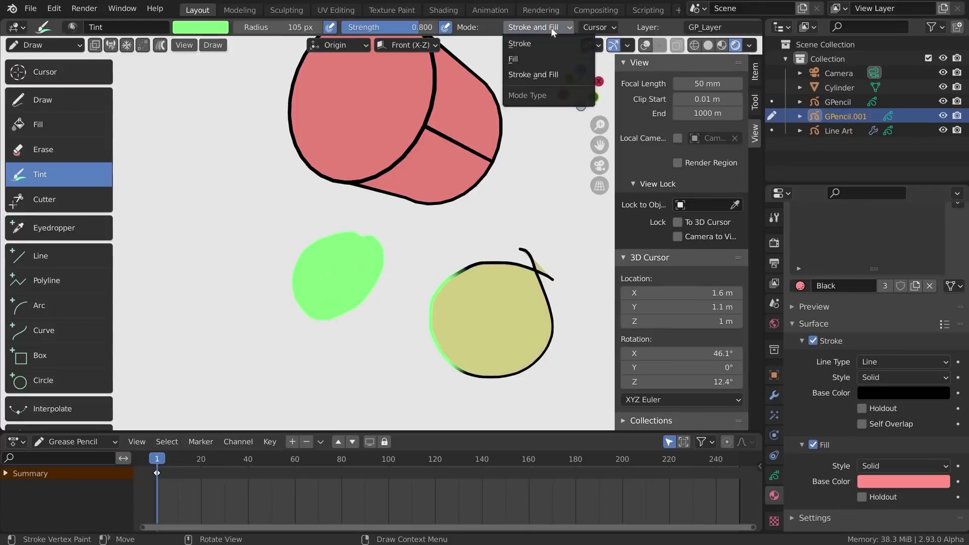
{"action": "scroll", "coordinate": [823, 336], "scroll_direction": "up", "scroll_amount": 3}
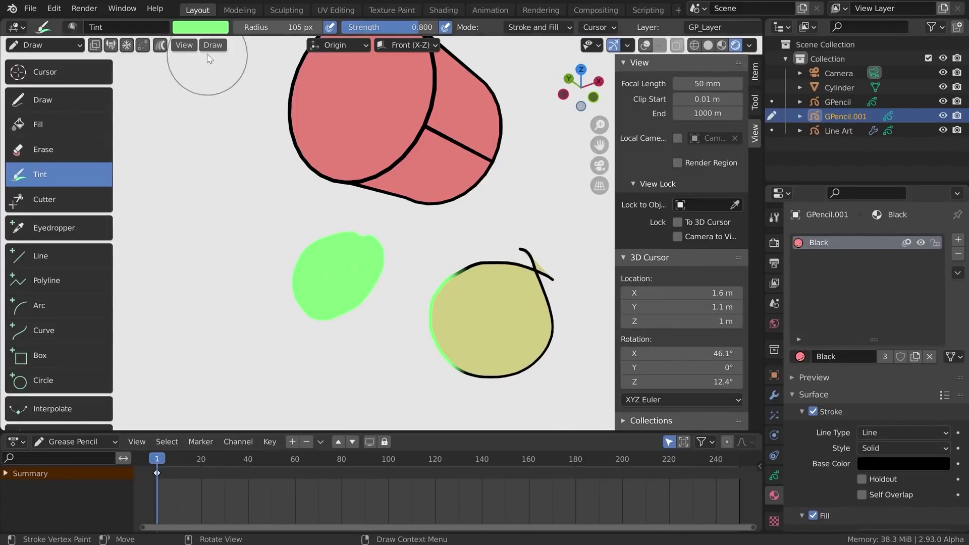
{"action": "left_click", "coordinate": [43, 99]}
{"action": "left_click", "coordinate": [363, 28]}
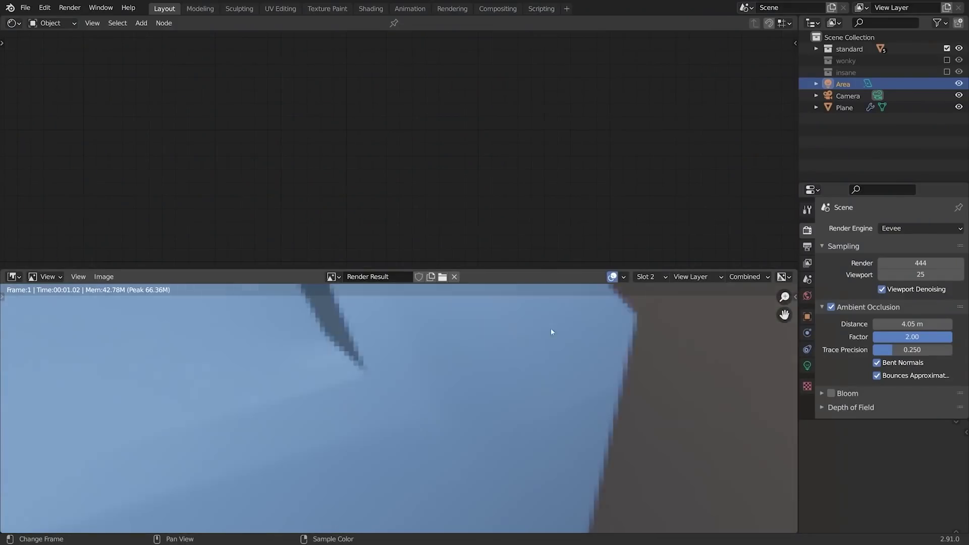
Back in the scene, rotate the area light to change the car's shadows.
{"action": "scroll", "coordinate": [393, 359], "scroll_direction": "down", "scroll_amount": 5}
{"action": "key", "text": "Escape"}
{"action": "left_click", "coordinate": [506, 411]}
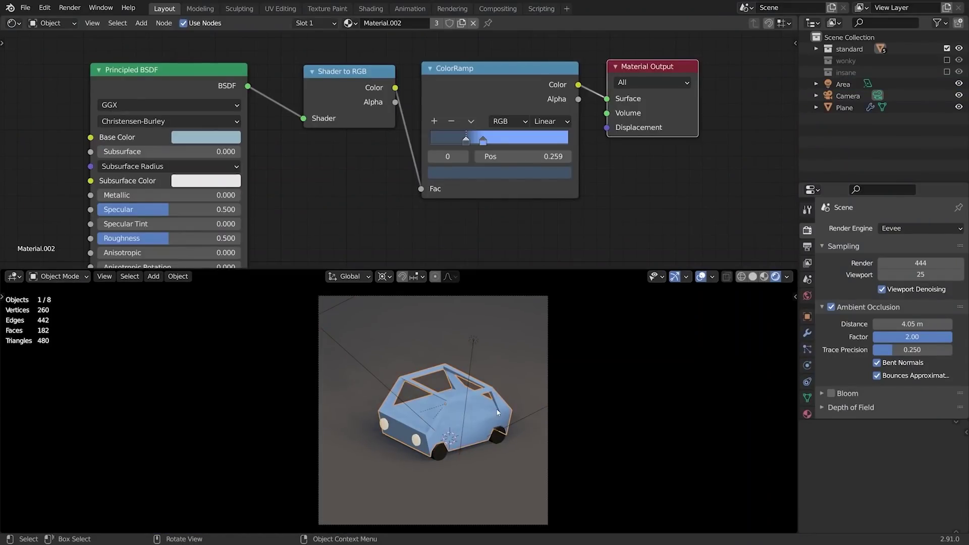
{"action": "left_click", "coordinate": [353, 328]}
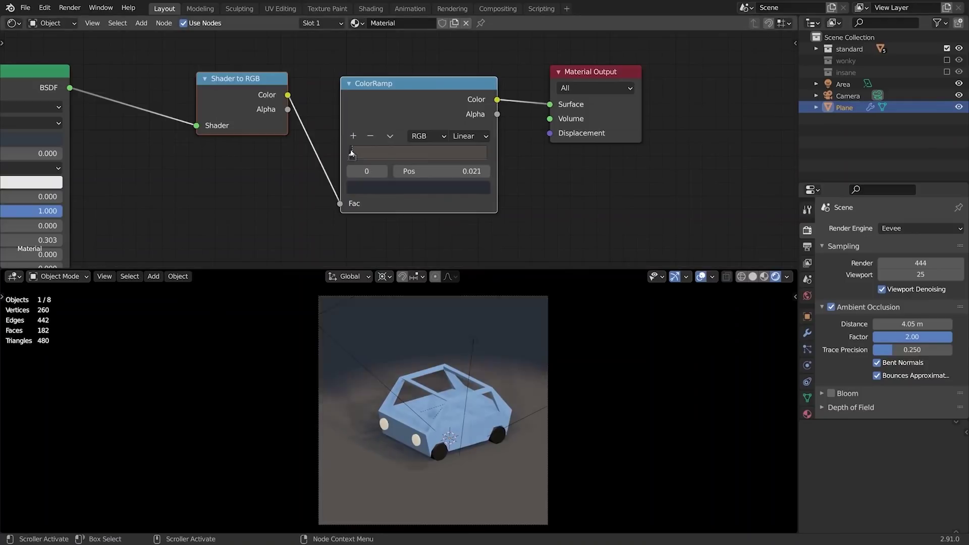
{"action": "left_click", "coordinate": [473, 339]}
{"action": "left_click", "coordinate": [807, 365]}
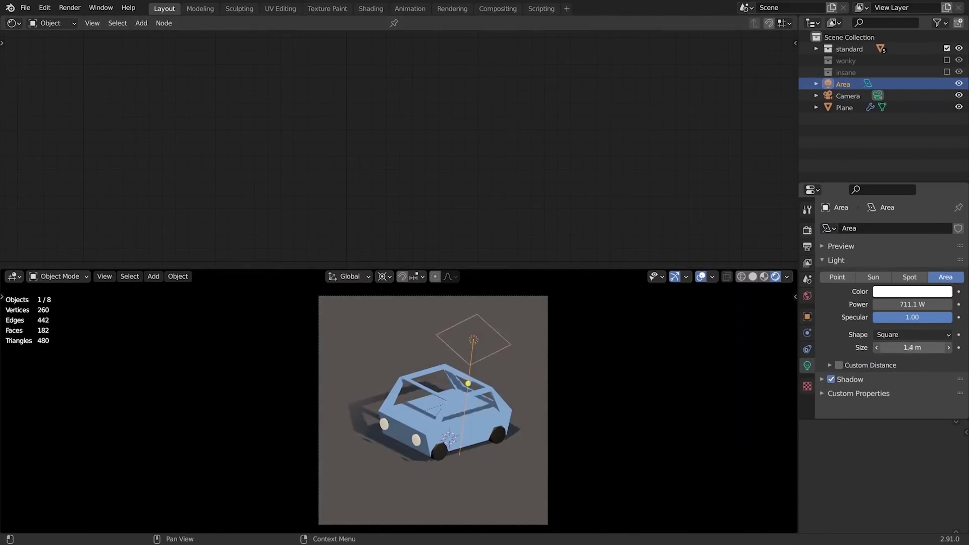
{"action": "key", "text": "r"}
{"action": "key", "text": "r"}
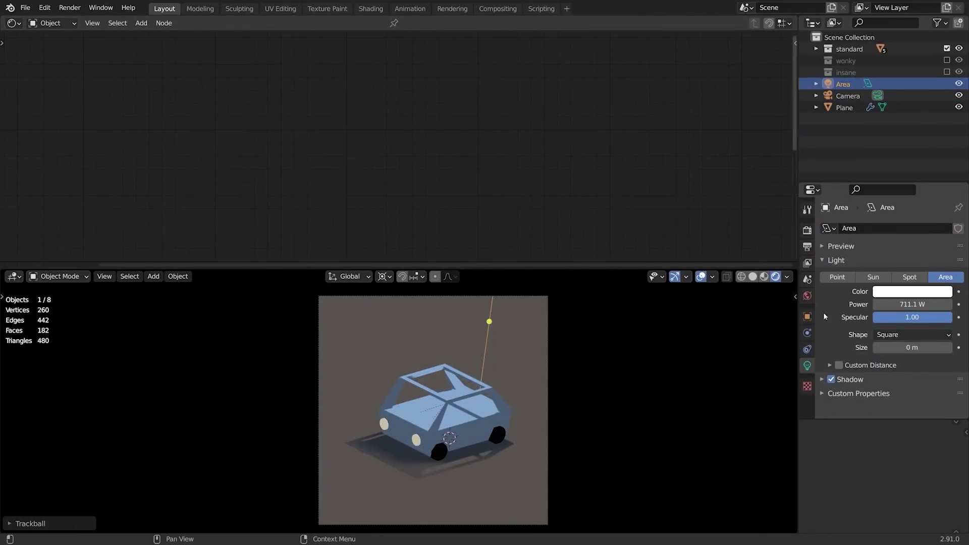
Set output resolution to 100×100 px, then 64×64 px, with 0.01 px filter size, and render.
{"action": "left_click", "coordinate": [807, 230]}
{"action": "left_click", "coordinate": [807, 247]}
{"action": "type", "text": "100"}
{"action": "key", "text": "Tab"}
{"action": "type", "text": "100"}
{"action": "key", "text": "Return"}
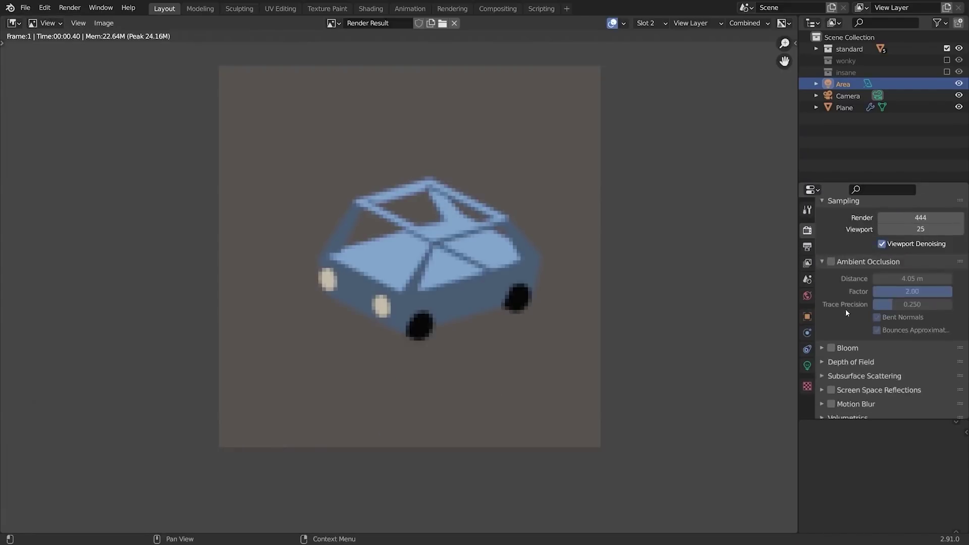
{"action": "scroll", "coordinate": [846, 309], "scroll_direction": "down", "scroll_amount": 10}
{"action": "left_click", "coordinate": [909, 325]}
{"action": "type", "text": "0.01"}
{"action": "key", "text": "Return"}
{"action": "key", "text": "F12"}
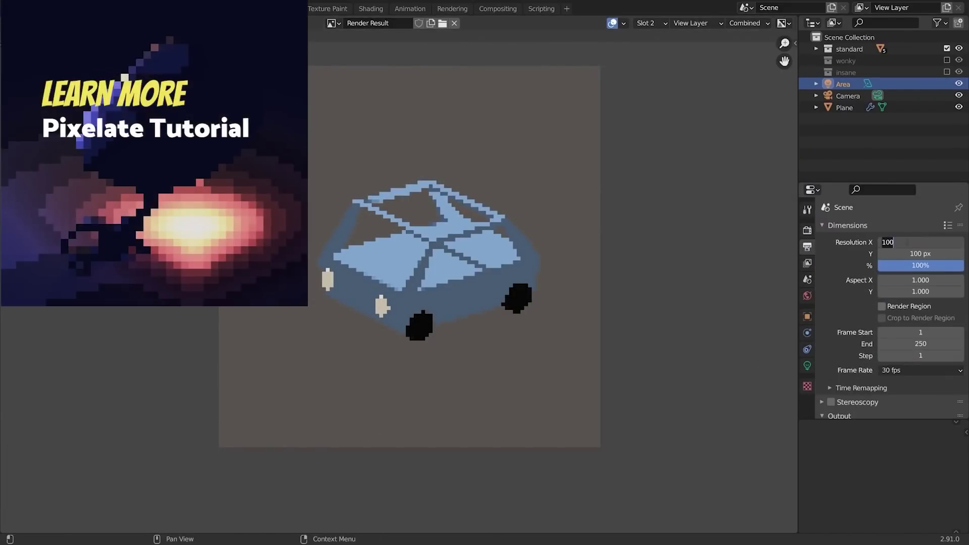
{"action": "key", "text": "F12"}
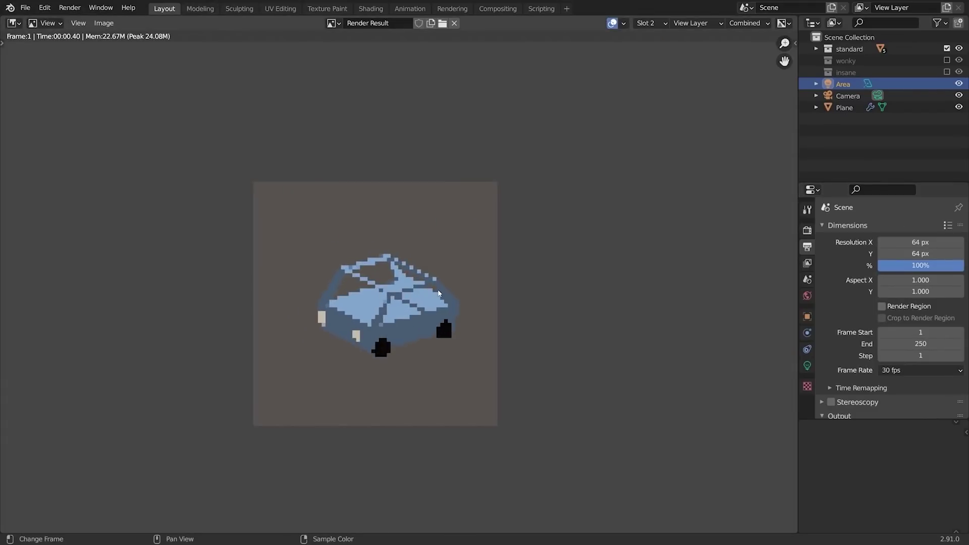
Assign the lavender Material.004 to the car's roof faces and render again.
{"action": "key", "text": "Escape"}
{"action": "key", "text": "Tab"}
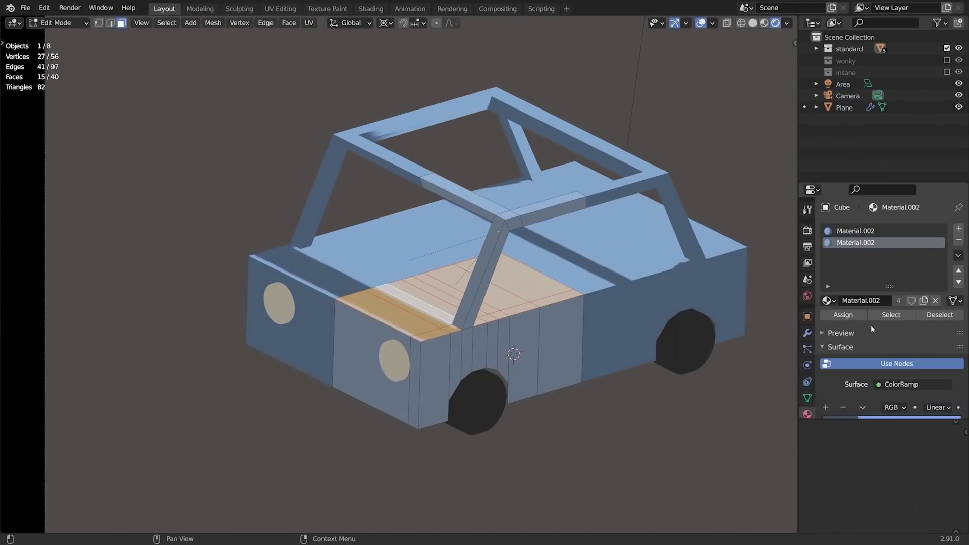
{"action": "left_click", "coordinate": [843, 315]}
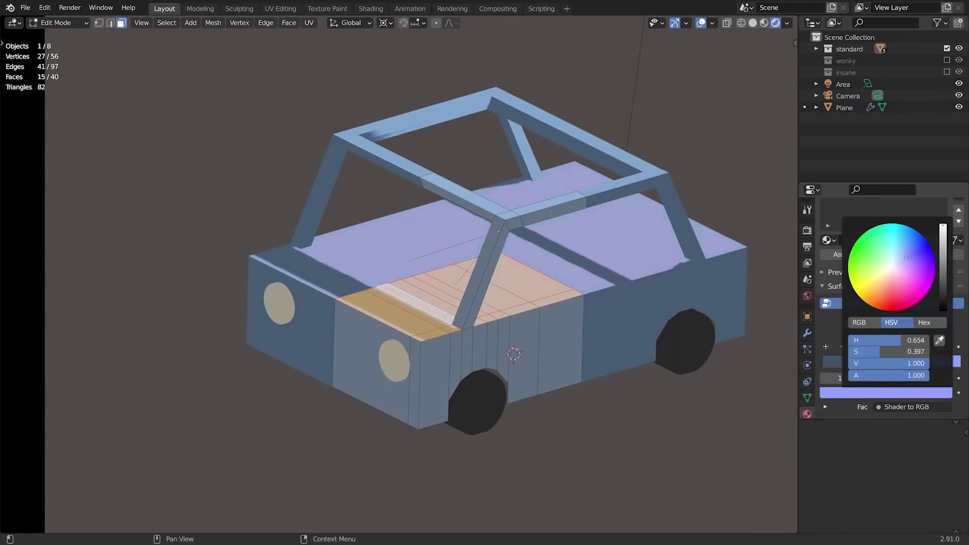
{"action": "key", "text": "F12"}
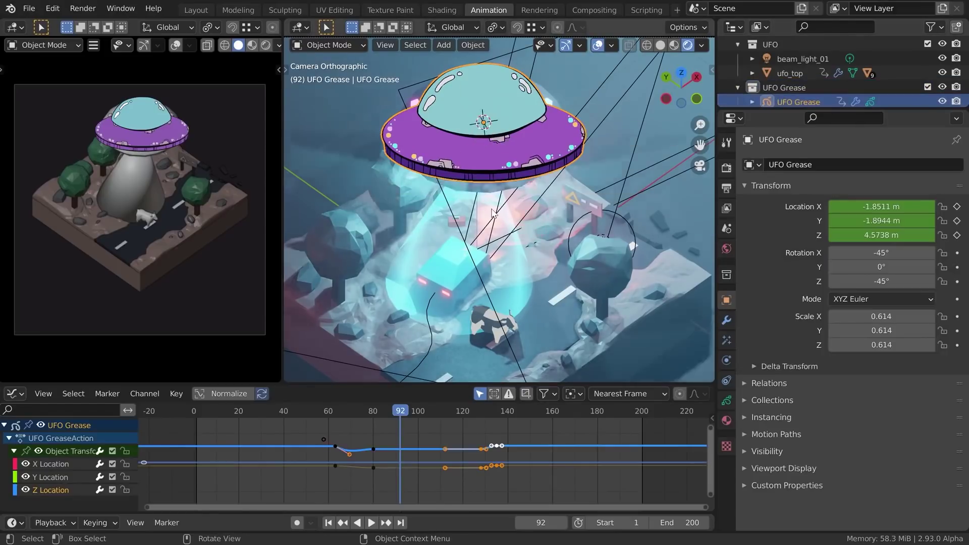
Add a blank grease pencil object and make its Beam stroke a translucent cyan.
{"action": "key", "text": "shift+a"}
{"action": "left_click", "coordinate": [569, 232]}
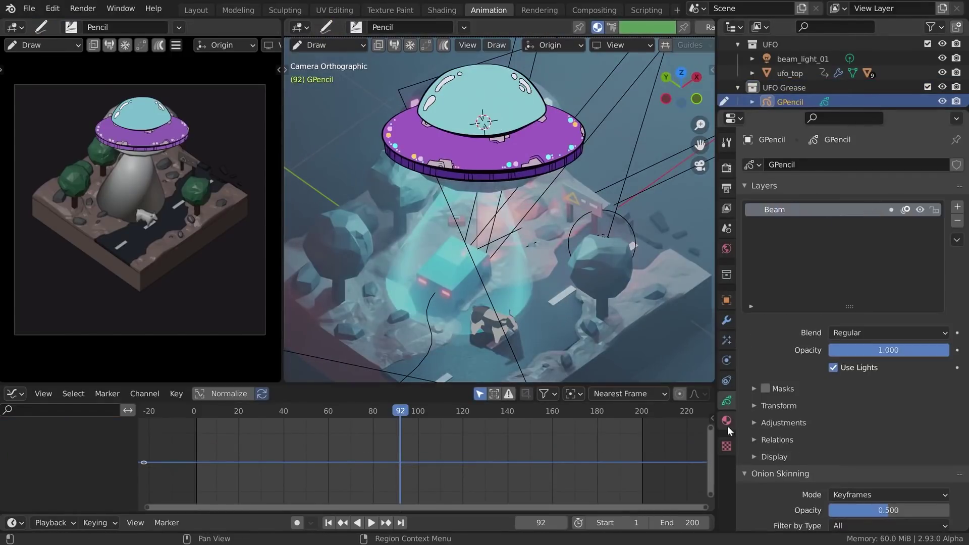
{"action": "left_click", "coordinate": [726, 420]}
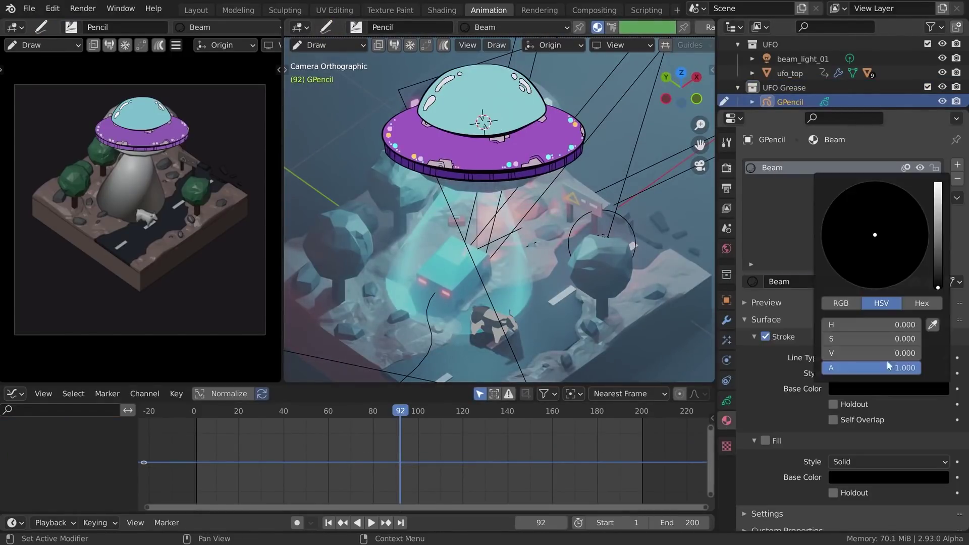
{"action": "left_click", "coordinate": [888, 389]}
{"action": "left_click_drag", "start_coordinate": [898, 368], "coordinate": [858, 367]}
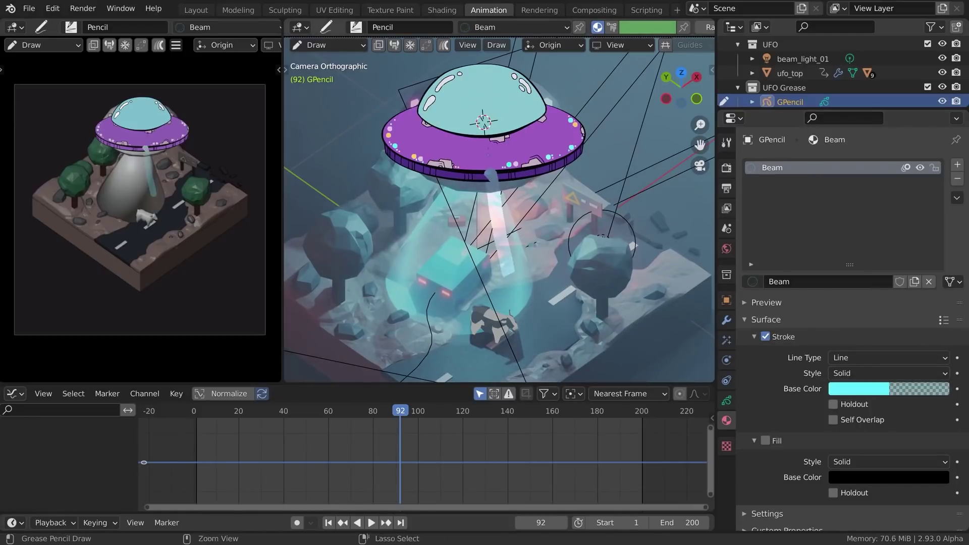
{"action": "left_click", "coordinate": [727, 400]}
{"action": "scroll", "coordinate": [792, 438], "scroll_direction": "down", "scroll_amount": 10}
{"action": "scroll", "coordinate": [792, 85], "scroll_direction": "down", "scroll_amount": 2}
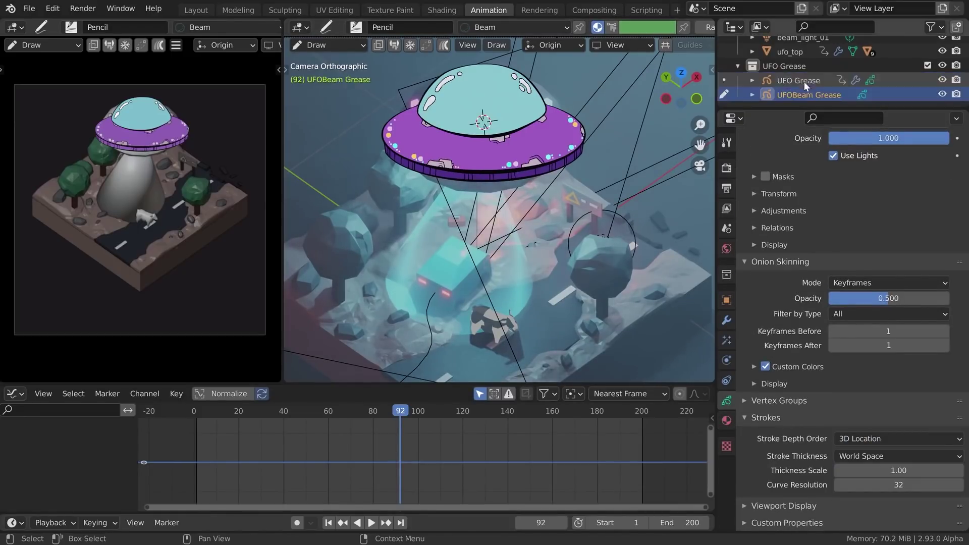
{"action": "left_click", "coordinate": [803, 82]}
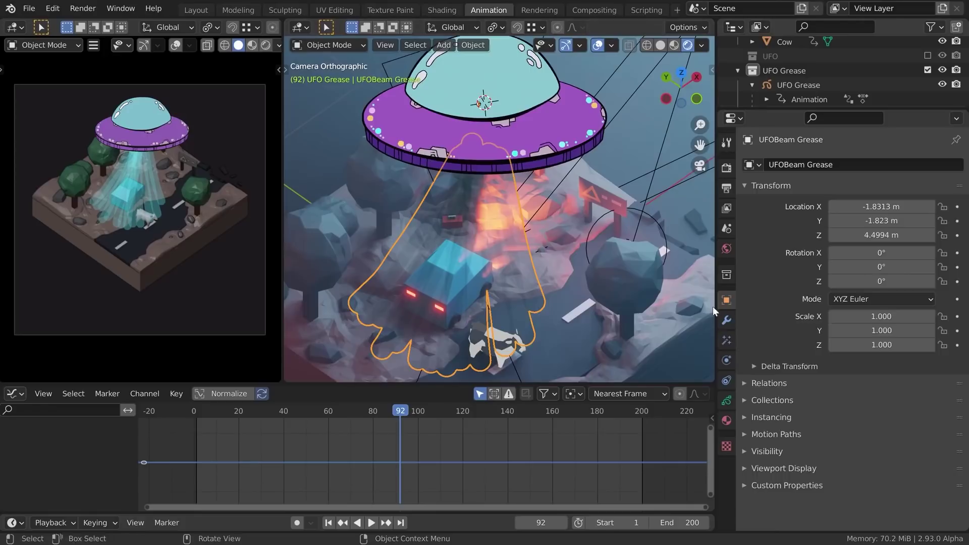
{"action": "left_click", "coordinate": [726, 401]}
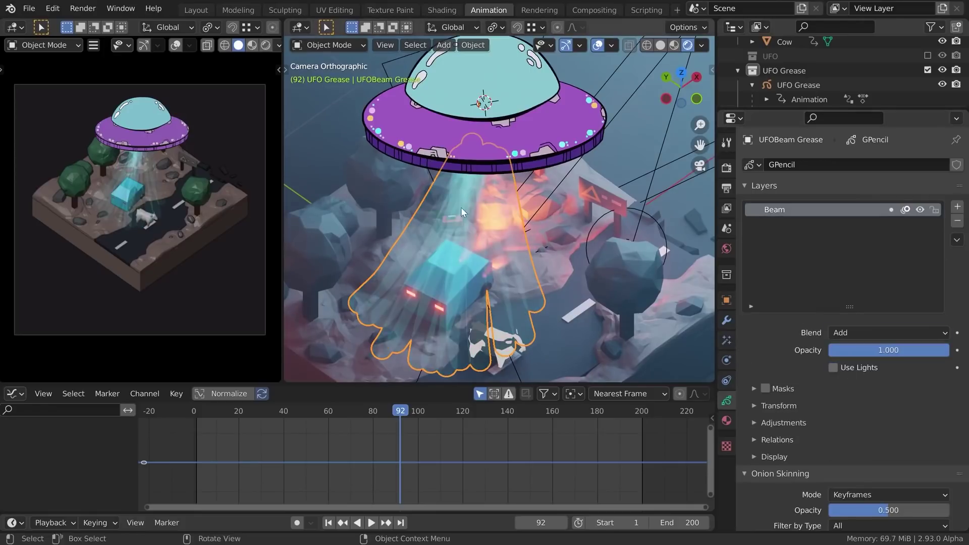
Add a cyan point light and move it under the UFO.
{"action": "key", "text": "shift+a"}
{"action": "left_click", "coordinate": [530, 245]}
{"action": "left_click", "coordinate": [888, 240]}
{"action": "key", "text": "g"}
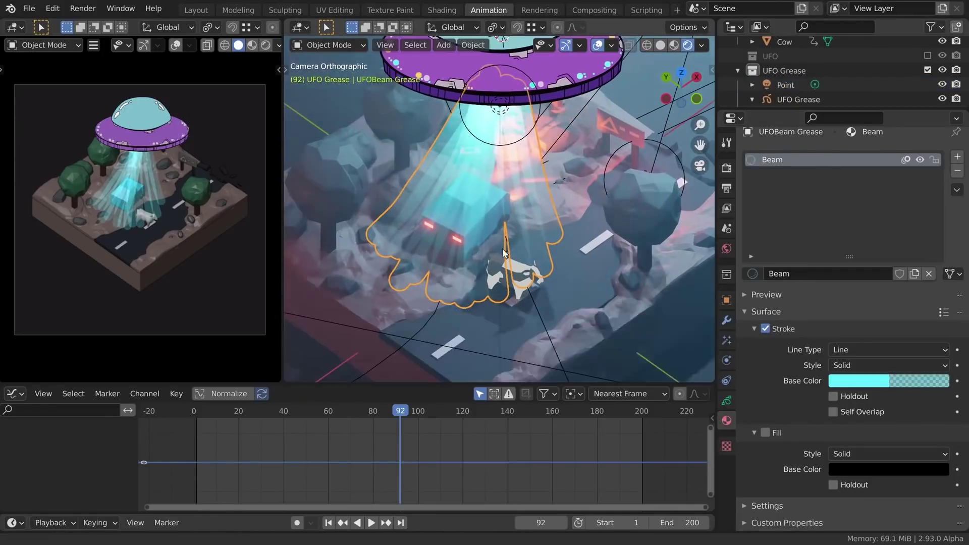
{"action": "scroll", "coordinate": [501, 248], "scroll_direction": "down", "scroll_amount": 2}
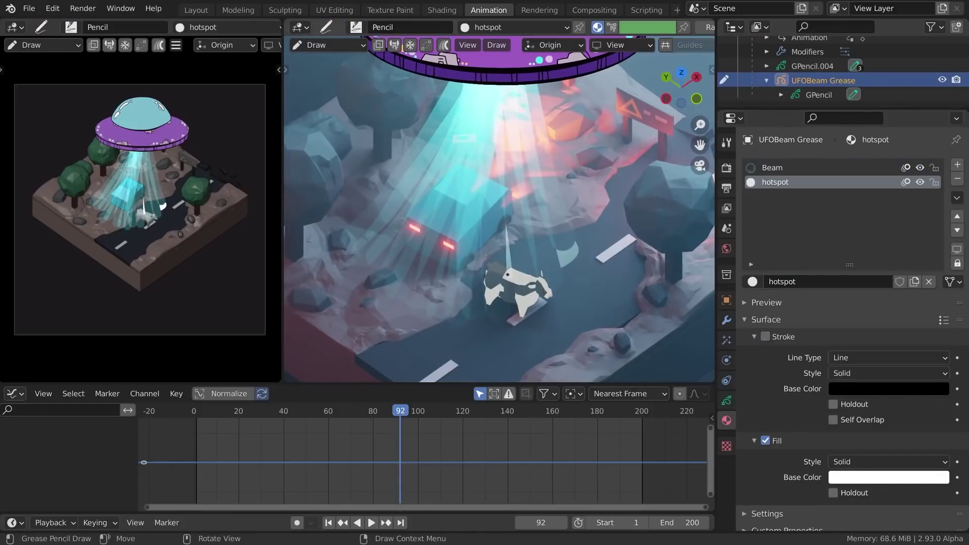
Adjust the beam layer's blend mode and draw a white hotspot ellipse on the road.
{"action": "left_click", "coordinate": [727, 401]}
{"action": "left_click", "coordinate": [888, 335]}
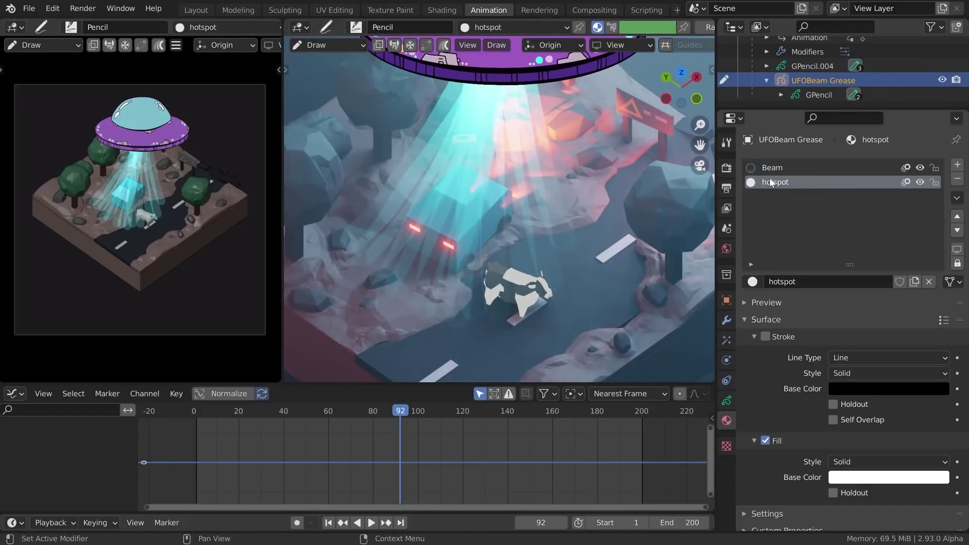
{"action": "left_click_drag", "start_coordinate": [353, 212], "coordinate": [697, 379]}
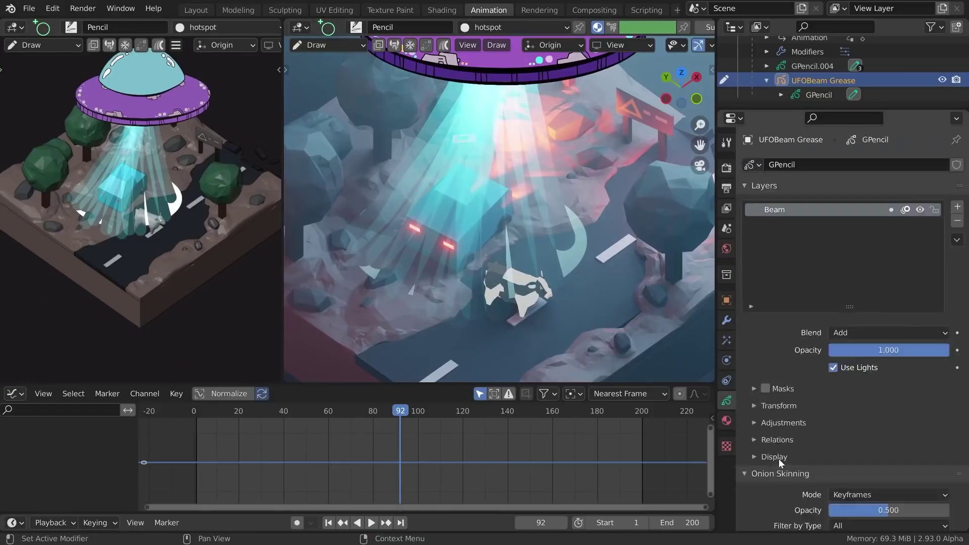
{"action": "scroll", "coordinate": [848, 303], "scroll_direction": "down", "scroll_amount": 10}
{"action": "scroll", "coordinate": [500, 235], "scroll_direction": "up", "scroll_amount": 5}
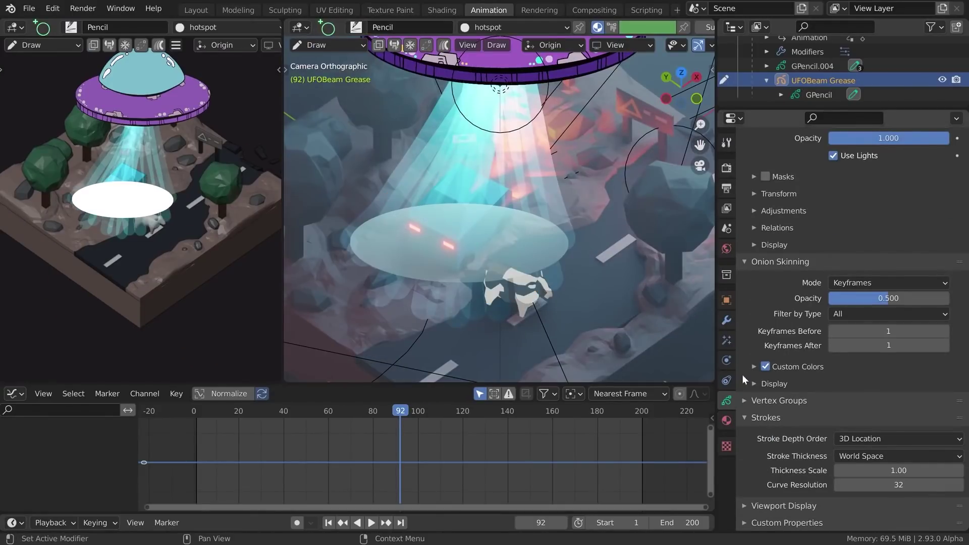
Pick a drawing tool for the mask shapes, checking the scene in wireframe and rendered shading.
{"action": "left_click", "coordinate": [726, 420]}
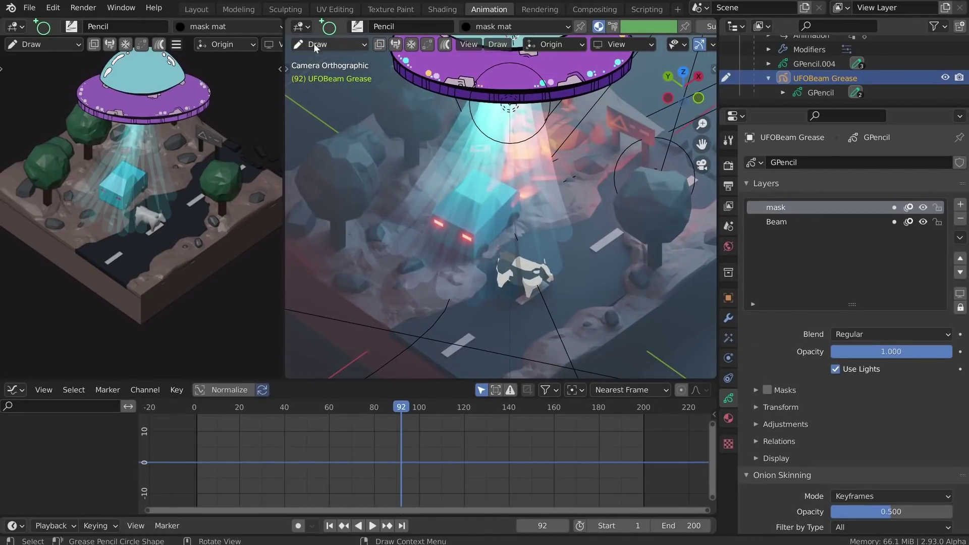
{"action": "right_click", "coordinate": [505, 182]}
{"action": "key", "text": "shift+space"}
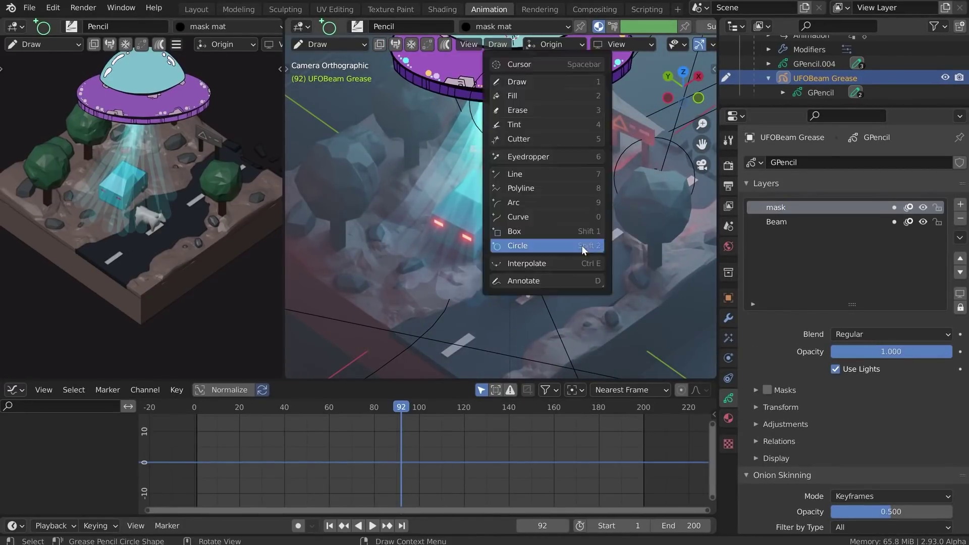
{"action": "left_click", "coordinate": [514, 62]}
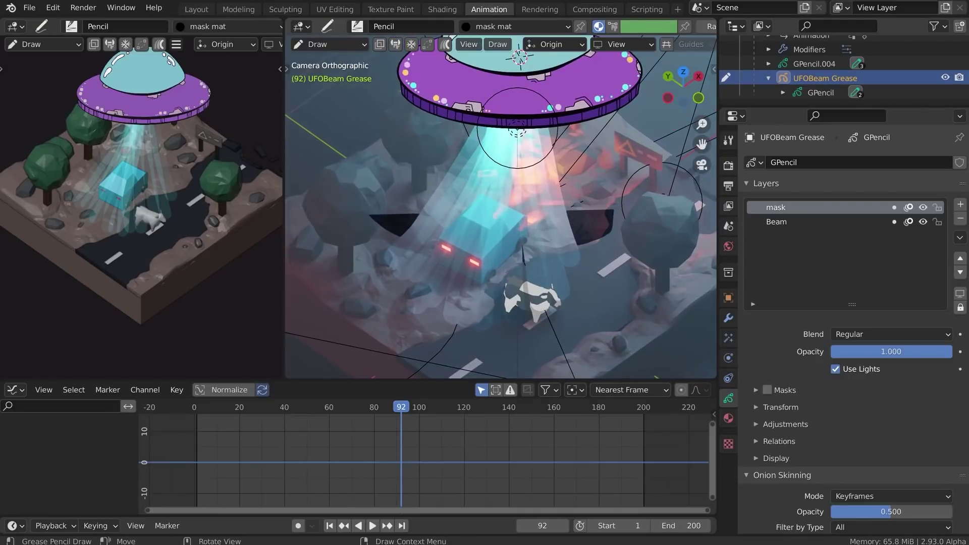
{"action": "key", "text": "z"}
{"action": "left_click", "coordinate": [445, 225]}
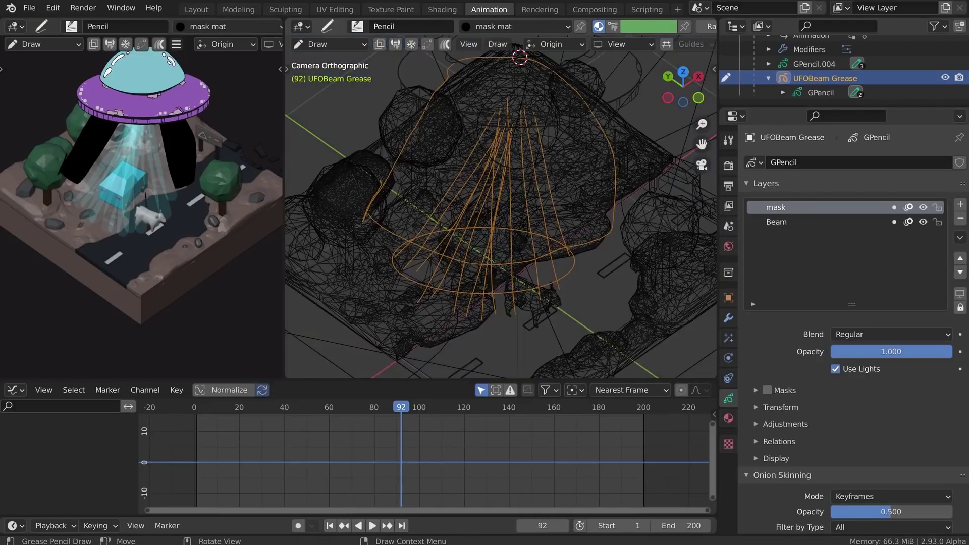
{"action": "key", "text": "shift+z"}
Enable masking on the Beam layer using the 'mask' layer, then make 'mask' active.
{"action": "left_click", "coordinate": [777, 221]}
{"action": "left_click", "coordinate": [768, 390]}
{"action": "left_click", "coordinate": [756, 390]}
{"action": "left_click", "coordinate": [961, 410]}
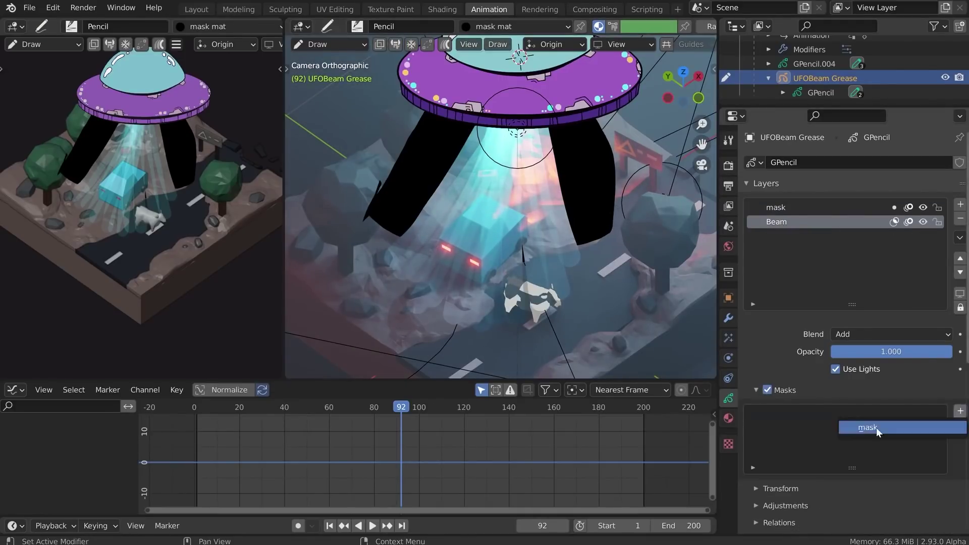
{"action": "left_click", "coordinate": [876, 429]}
{"action": "left_click", "coordinate": [814, 209]}
Select the hotspot-material ellipse, reposition it, and move it to a new hotspot layer.
{"action": "key", "text": "Tab"}
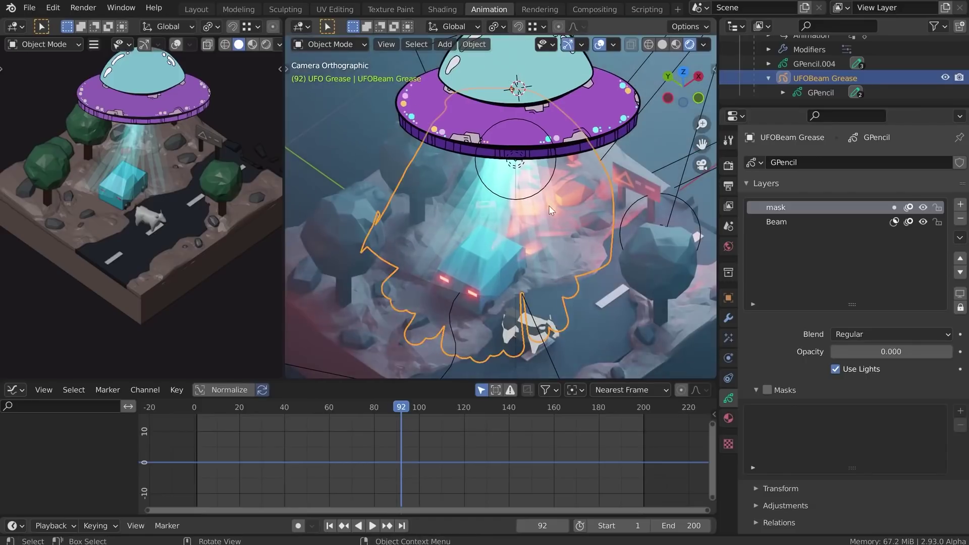
{"action": "key", "text": "alt+a"}
{"action": "left_click", "coordinate": [728, 418]}
{"action": "left_click", "coordinate": [777, 180]}
{"action": "left_click", "coordinate": [854, 297]}
{"action": "key", "text": "g"}
{"action": "left_click", "coordinate": [485, 298]}
{"action": "key", "text": "m"}
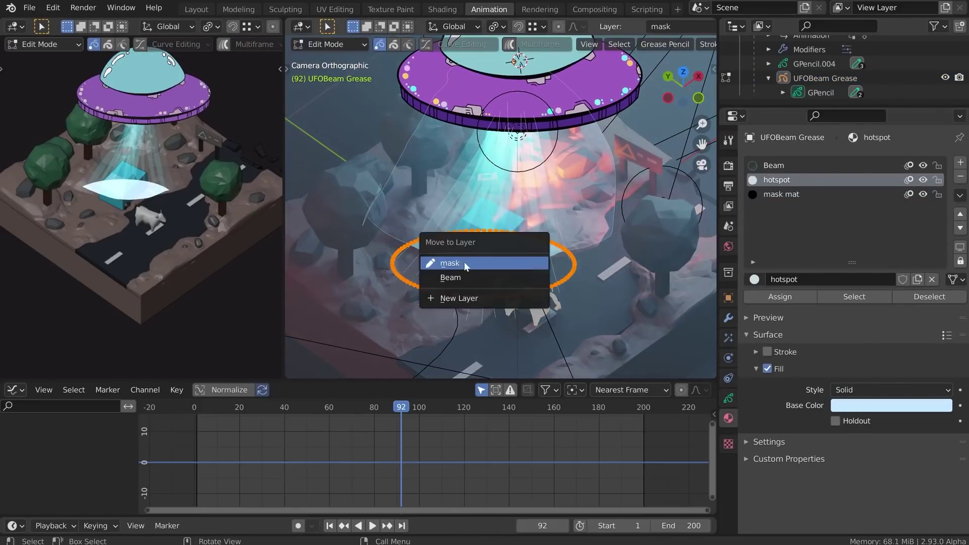
{"action": "left_click", "coordinate": [444, 297]}
{"action": "left_click", "coordinate": [728, 398]}
{"action": "key", "text": "Tab"}
In the dope sheet, slide the keyframes back to frame 0 and scrub the beam animation.
{"action": "key", "text": "Home"}
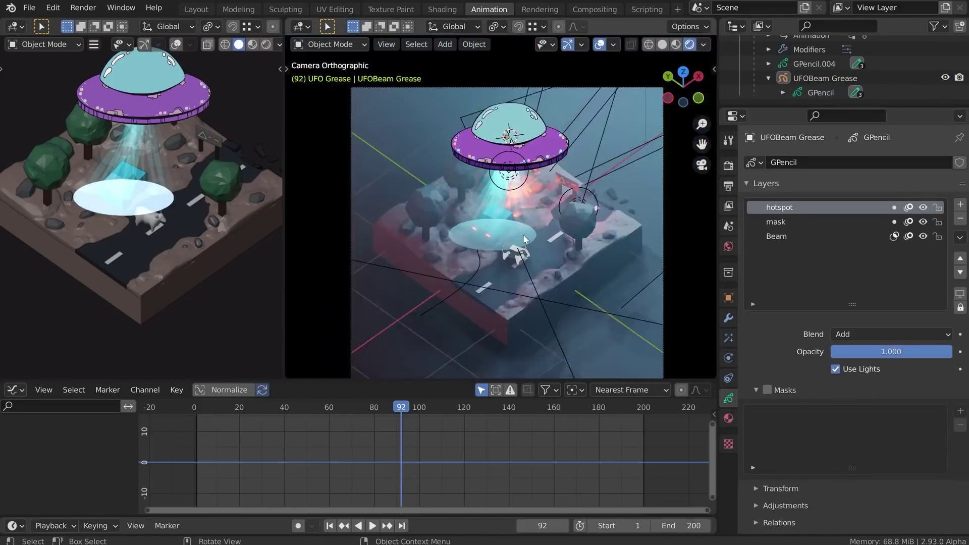
{"action": "scroll", "coordinate": [524, 240], "scroll_direction": "up", "scroll_amount": 3}
{"action": "left_click", "coordinate": [14, 389]}
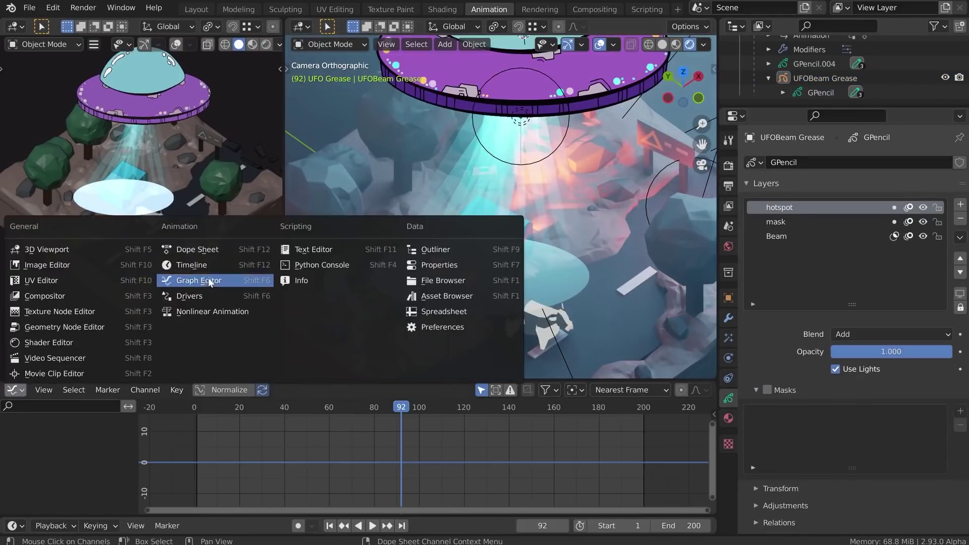
{"action": "left_click", "coordinate": [212, 251]}
{"action": "key", "text": "ctrl+Tab"}
{"action": "left_click", "coordinate": [728, 297]}
{"action": "left_click_drag", "start_coordinate": [443, 419], "coordinate": [248, 419]}
{"action": "left_click", "coordinate": [247, 419]}
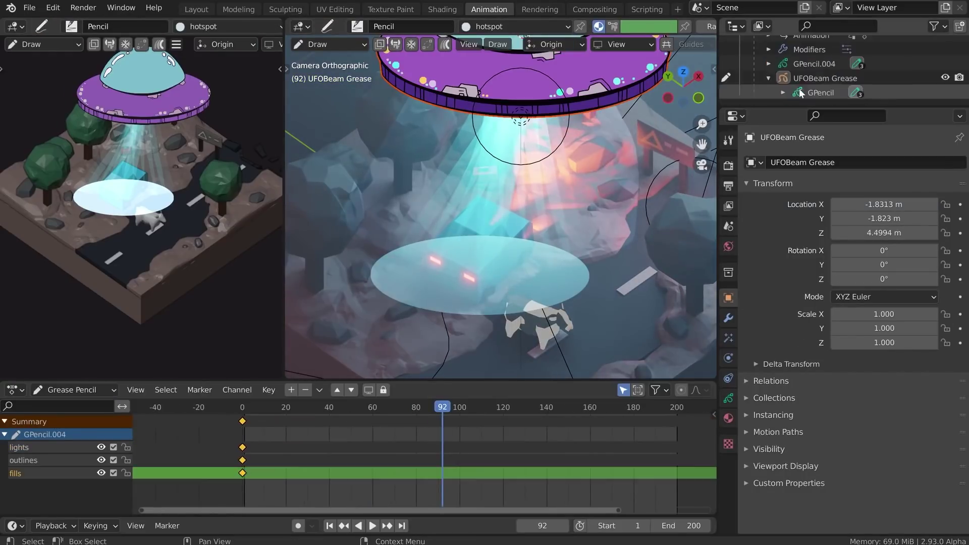
{"action": "left_click", "coordinate": [387, 408]}
{"action": "left_click_drag", "start_coordinate": [385, 413], "coordinate": [430, 408]}
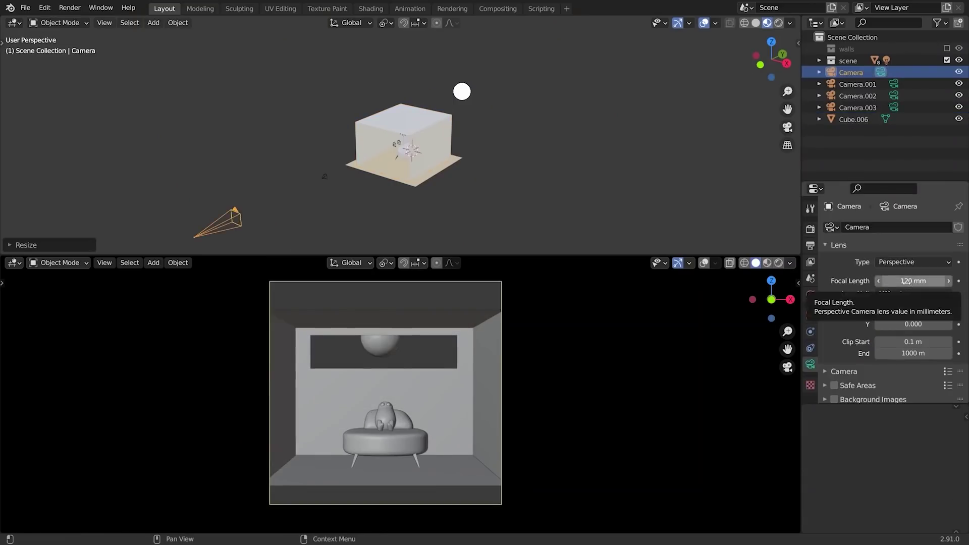
Move Camera.001 along Y into the room box, then view through Camera.002 and start bending the walls.
{"action": "left_click", "coordinate": [778, 263]}
{"action": "left_click", "coordinate": [346, 172]}
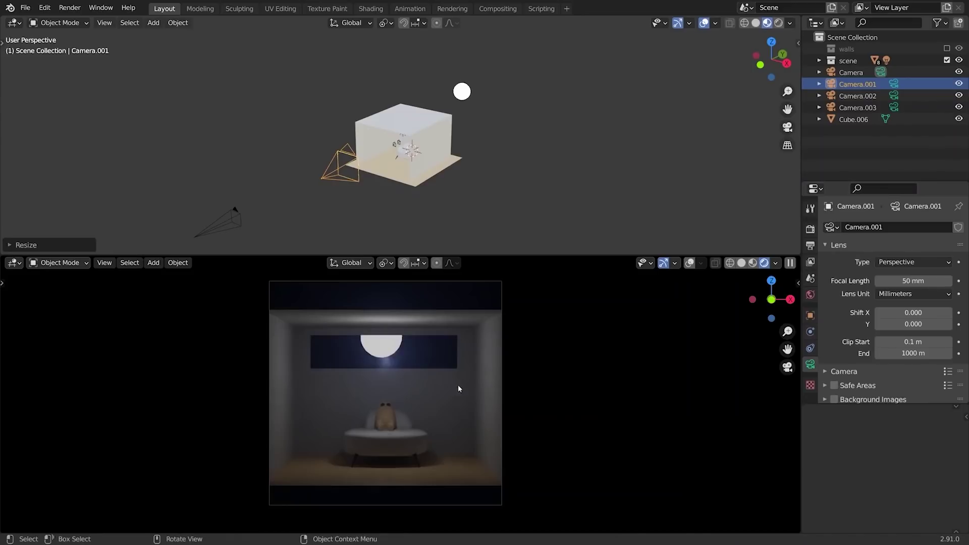
{"action": "key", "text": "g"}
{"action": "key", "text": "y"}
{"action": "left_click", "coordinate": [415, 153]}
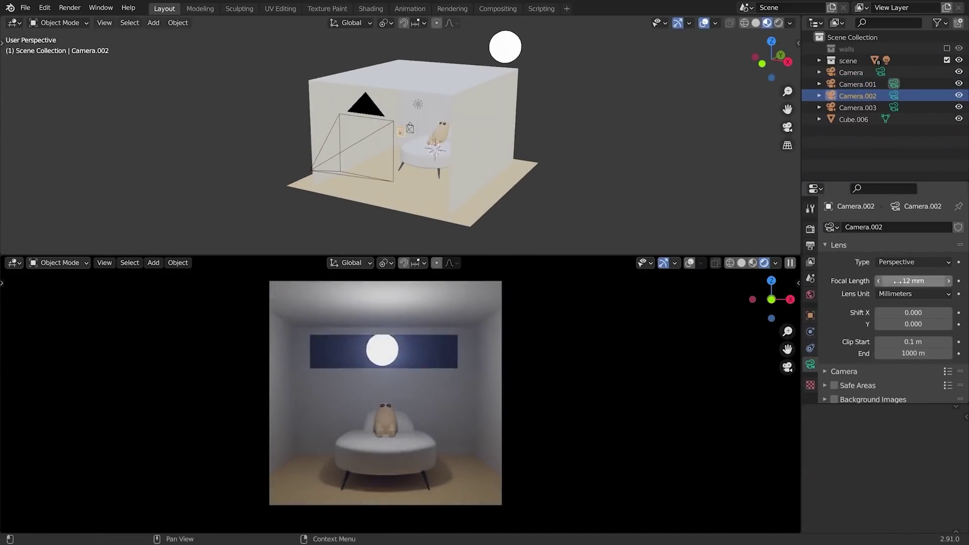
{"action": "key", "text": "ctrl+KP_0"}
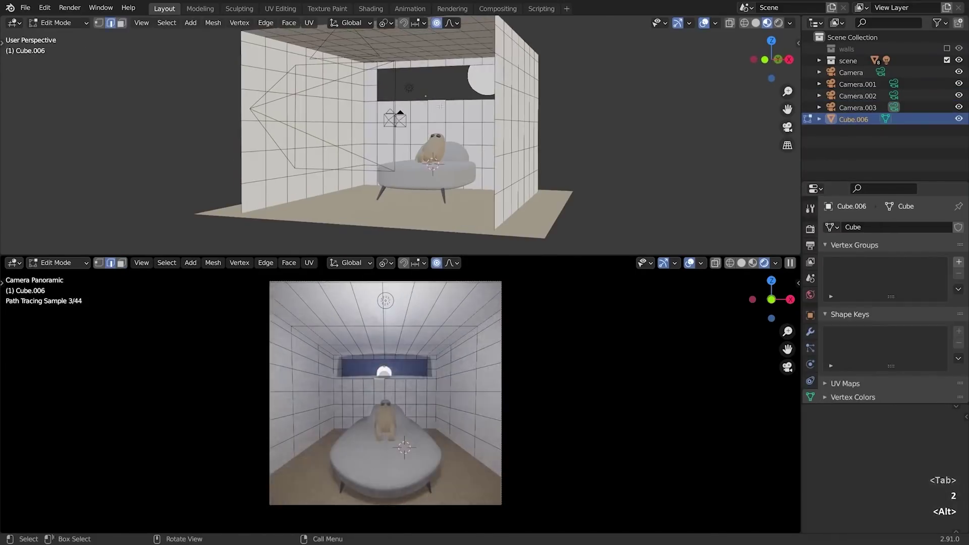
{"action": "key", "text": "g"}
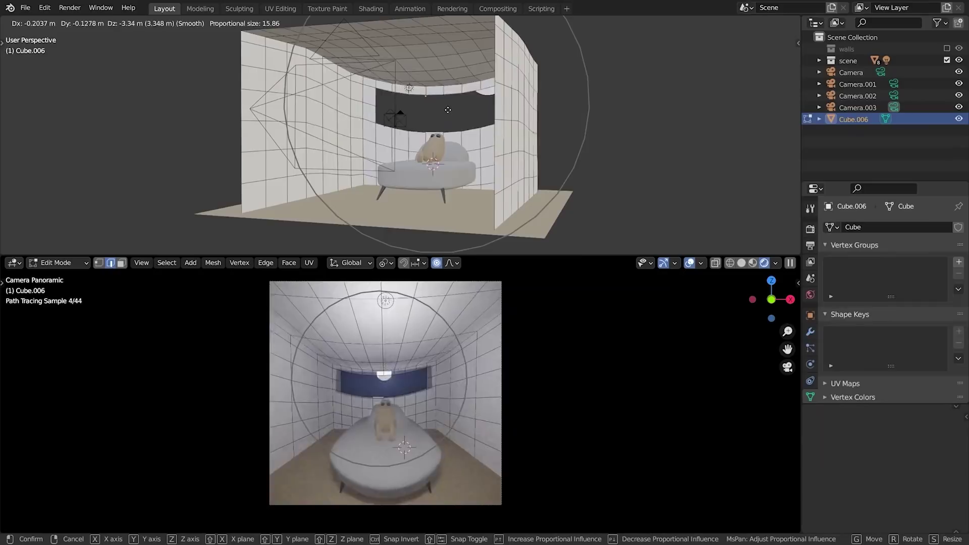